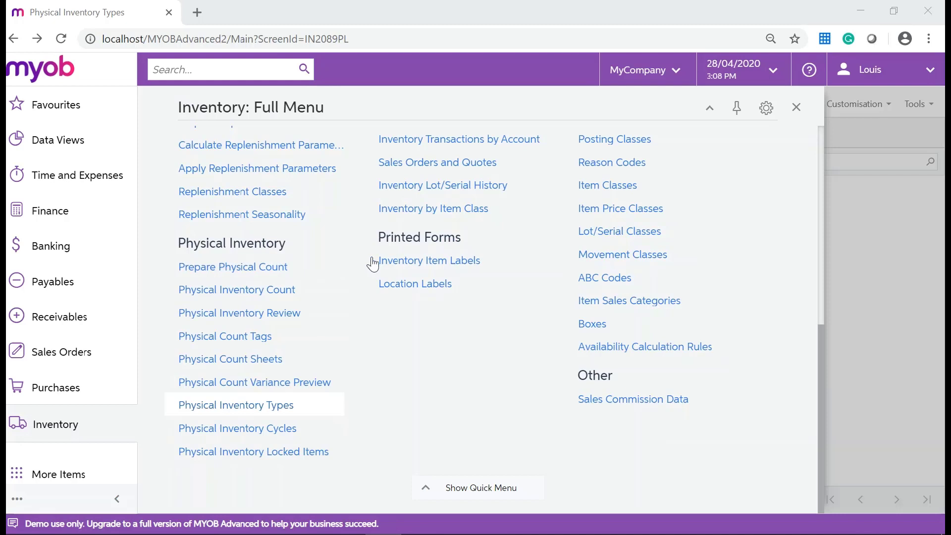
Create and save physical inventory type FULL, 'Full inventory', for warehouse MAIN with Hide Book Qty. unticked
left_click(238, 407)
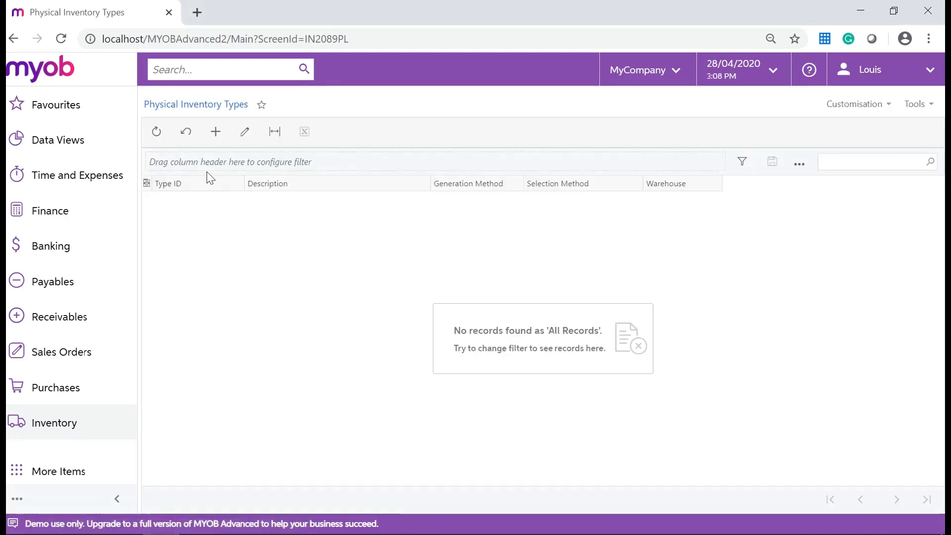
left_click(216, 140)
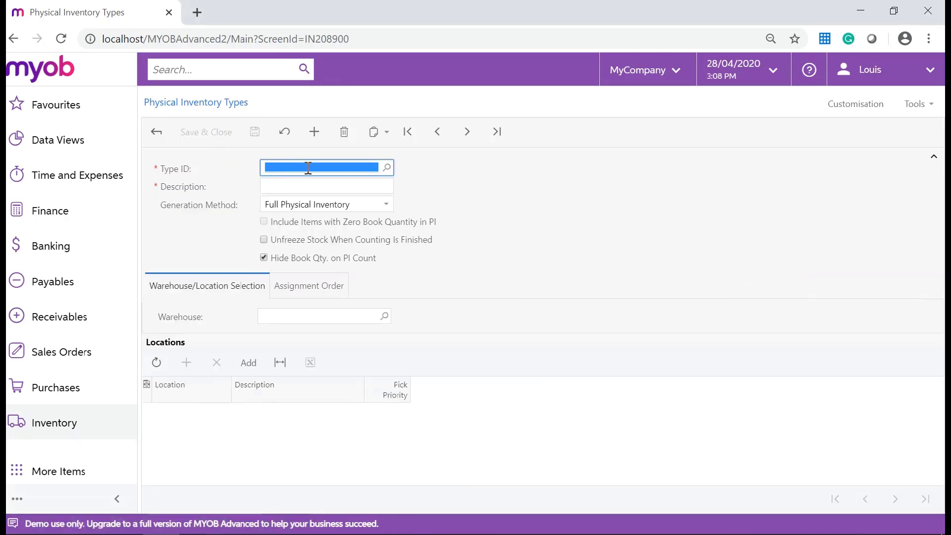
type("FULL")
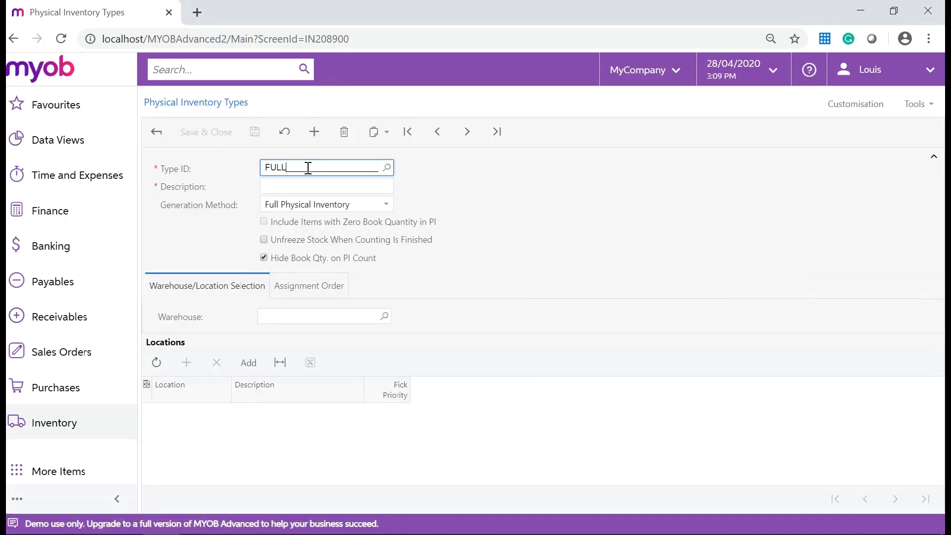
key("Tab")
type("Fu")
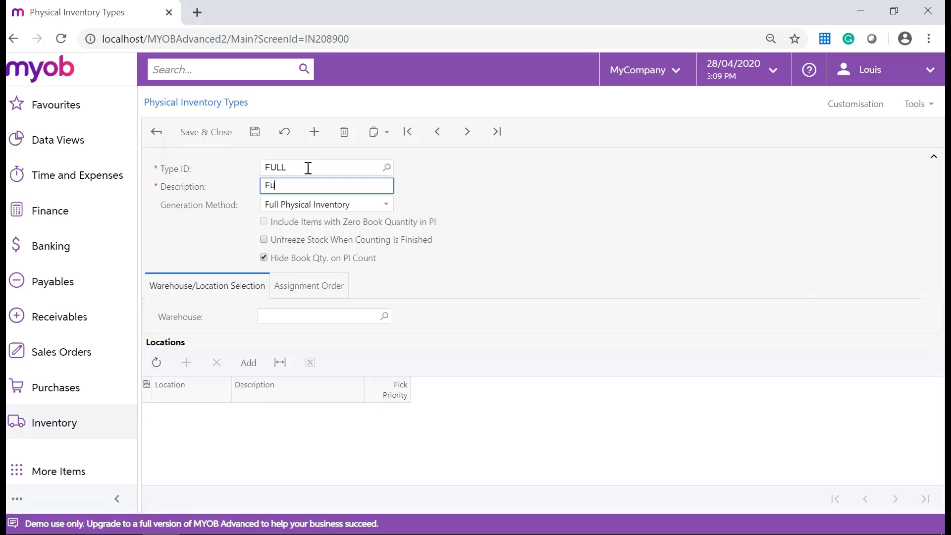
type("ll inventory")
left_click(266, 256)
left_click(383, 317)
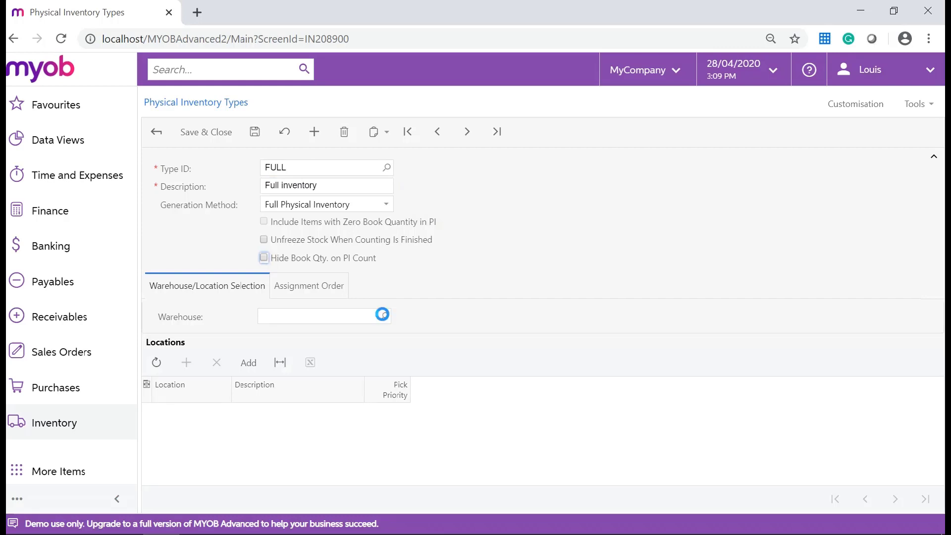
left_click(286, 204)
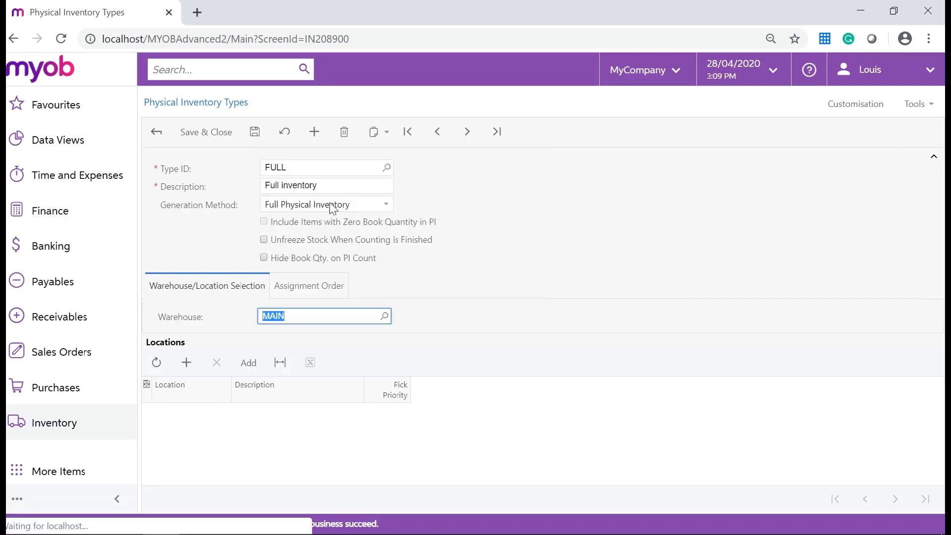
left_click(254, 132)
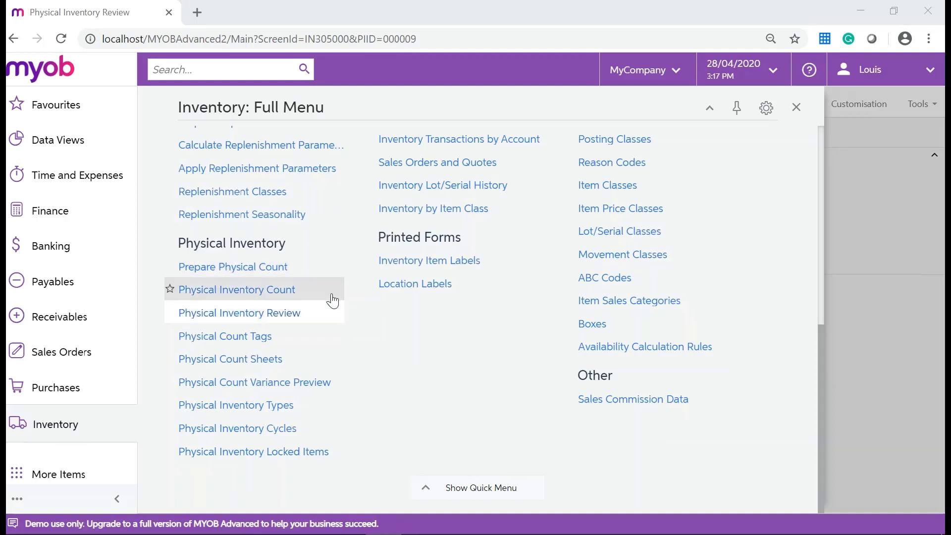
Generate physical inventory count 000010 for warehouse MAIN from Type ID FULL
left_click(272, 275)
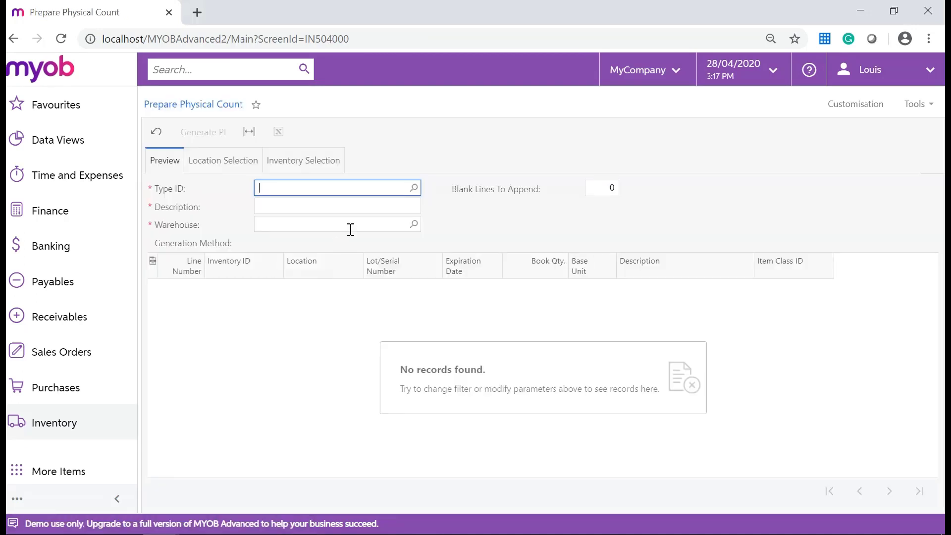
left_click(415, 189)
double_click(282, 303)
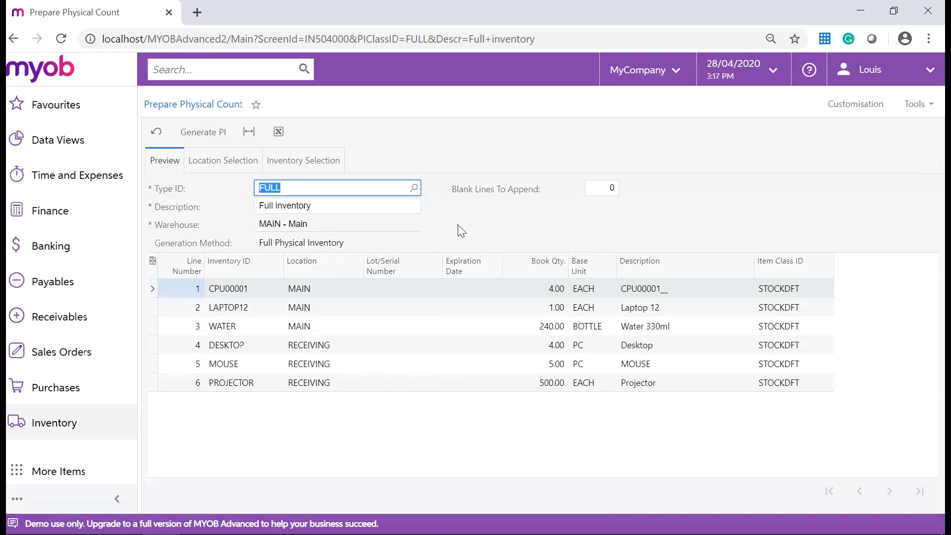
left_click(490, 218)
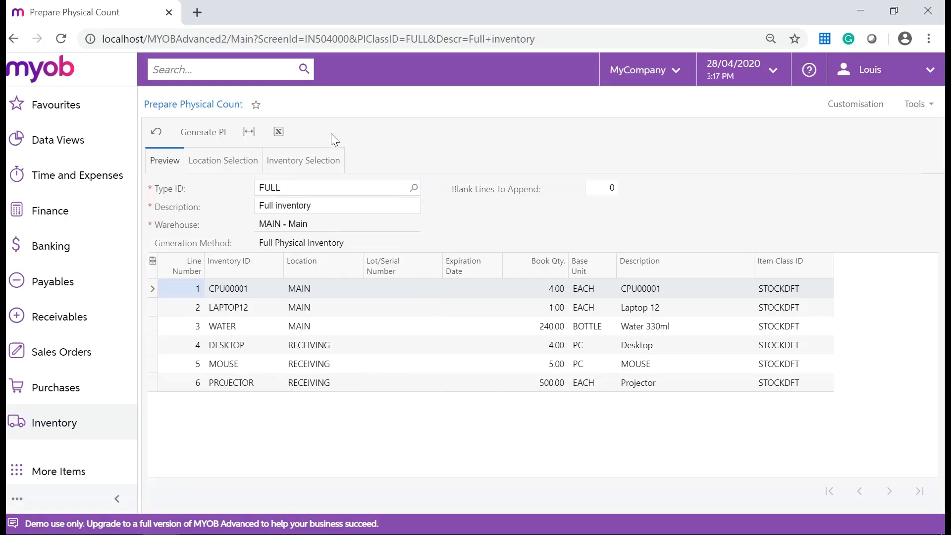
left_click(200, 134)
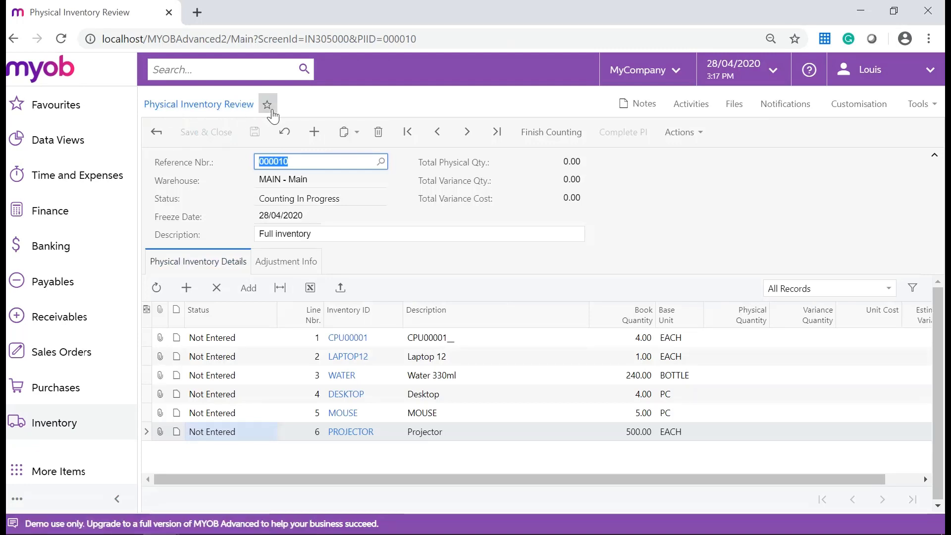
left_click(634, 200)
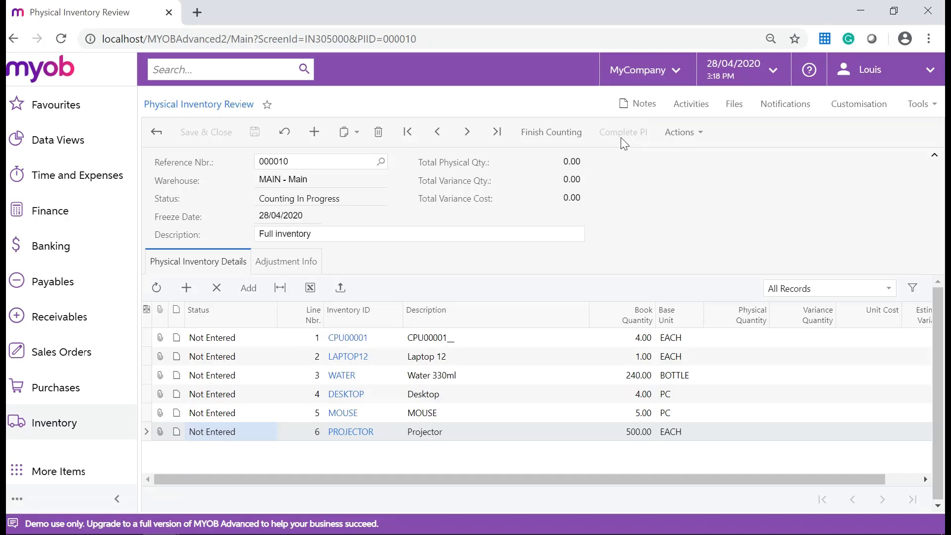
left_click(689, 132)
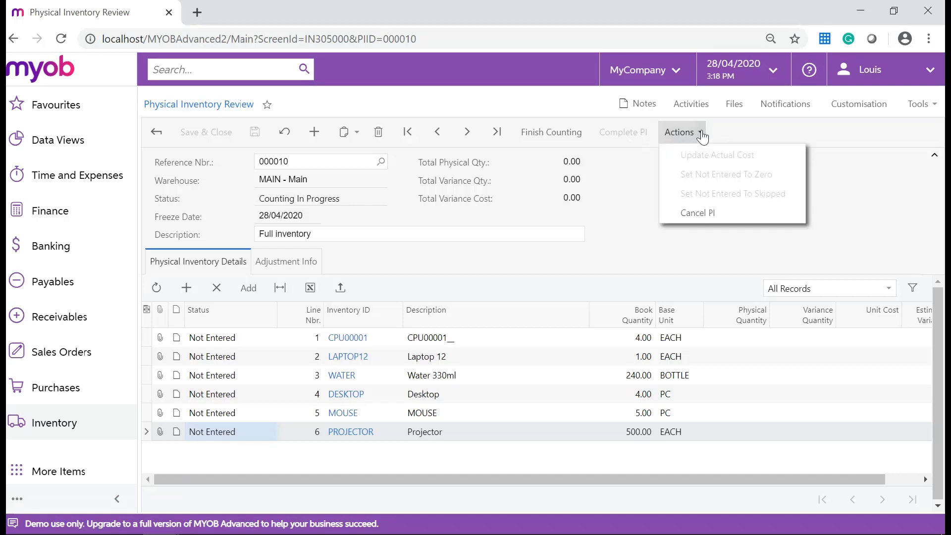
left_click(724, 242)
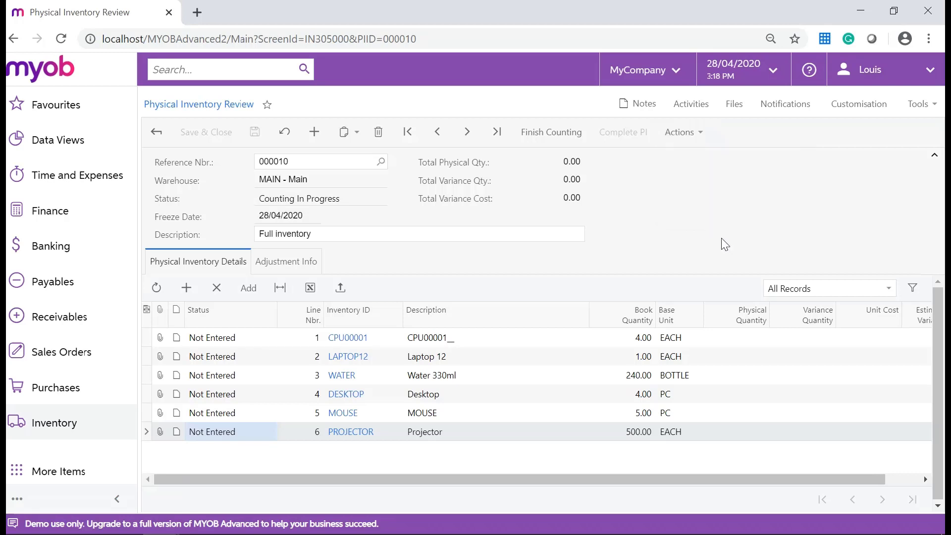
Enter physical quantities 4, 1, 238, 4, 5 and 500 for CPU00001, LAPTOP12, WATER, DESKTOP, MOUSE and PROJECTOR
left_click(752, 338)
left_click(750, 338)
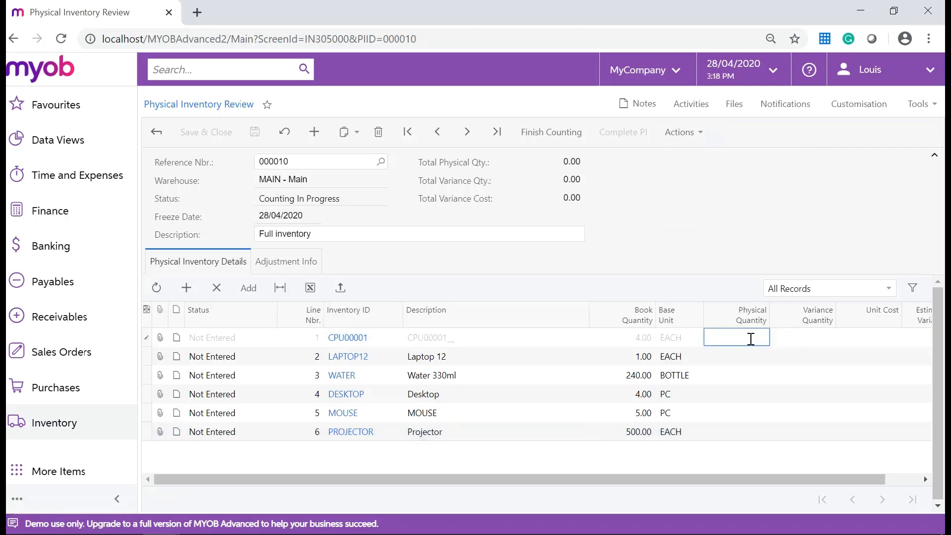
type("4")
left_click(748, 355)
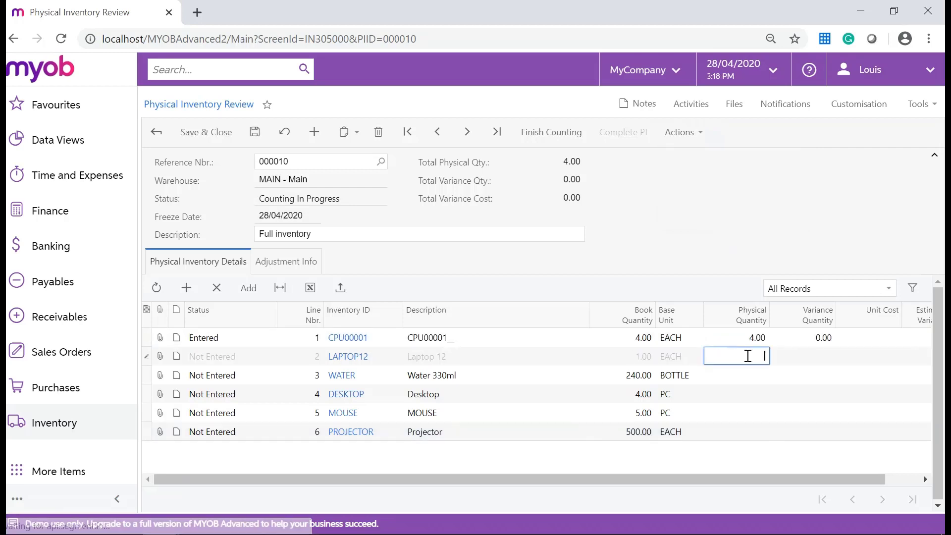
type("1")
left_click(752, 373)
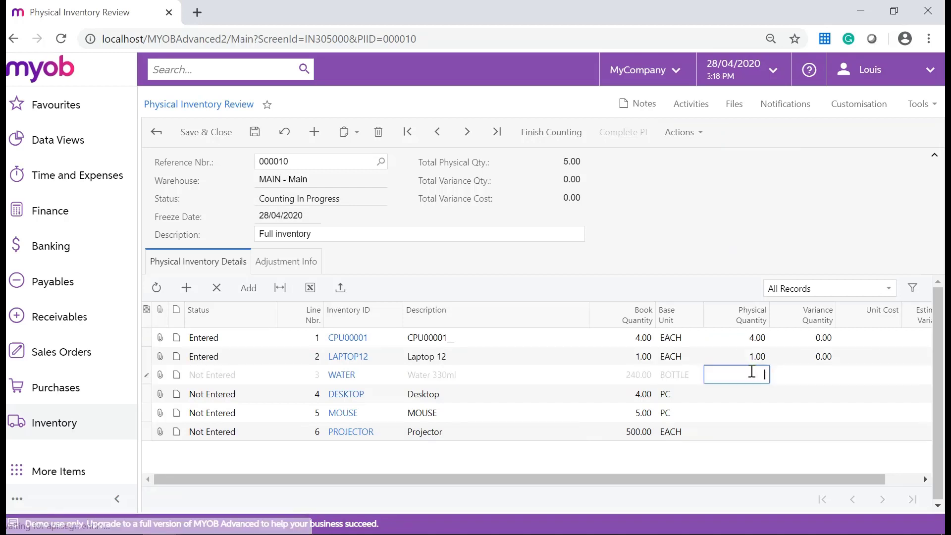
type("238")
left_click(752, 394)
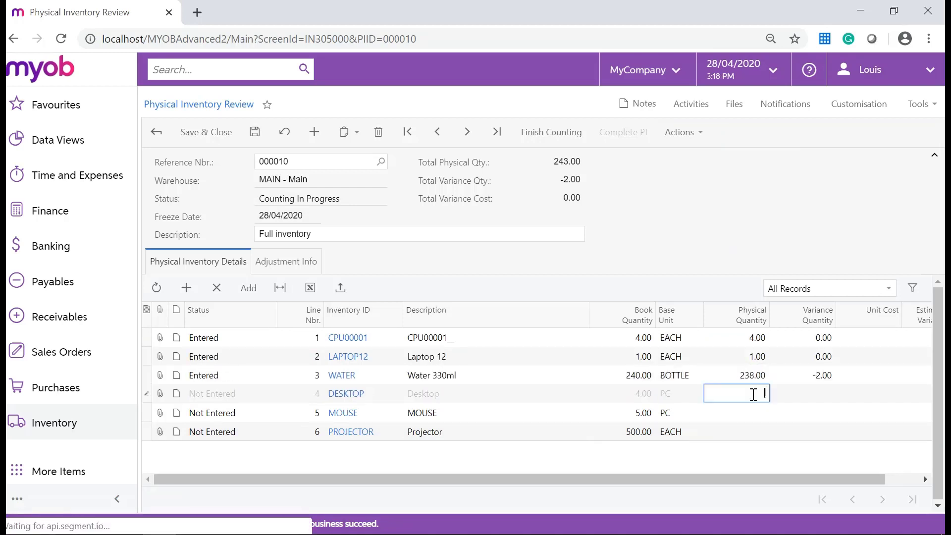
type("4")
left_click(751, 412)
type("5")
left_click(750, 429)
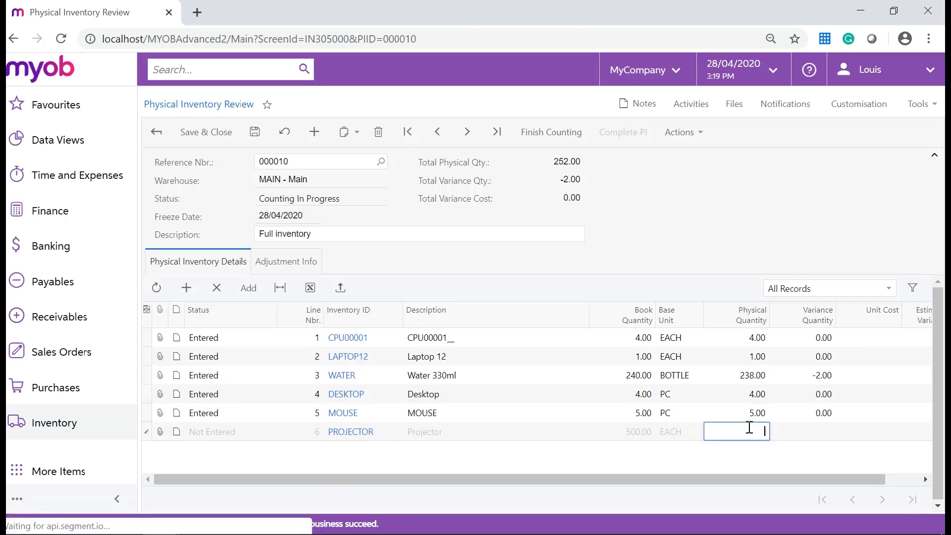
type("500")
key("Tab")
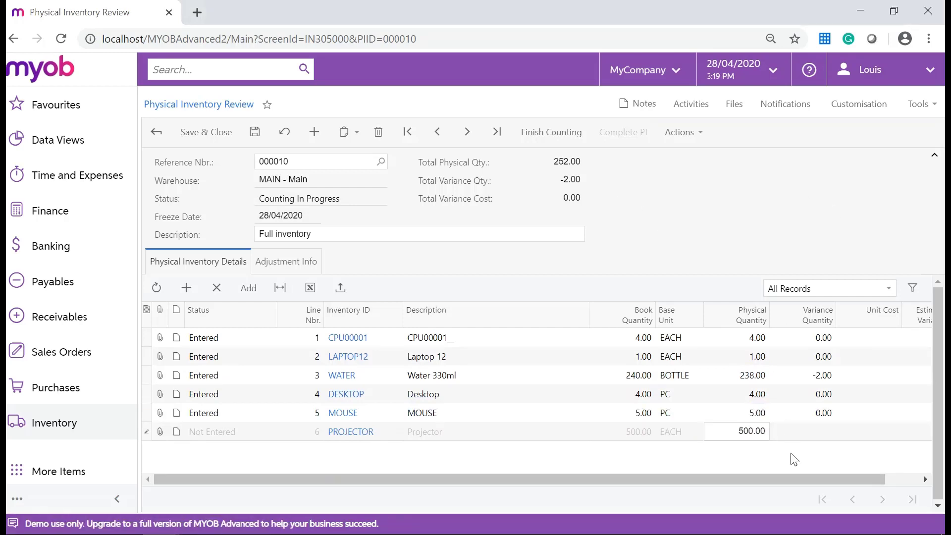
Save the counts, finish counting, and complete physical inventory 000010 with -2.75 variance cost
left_click(254, 132)
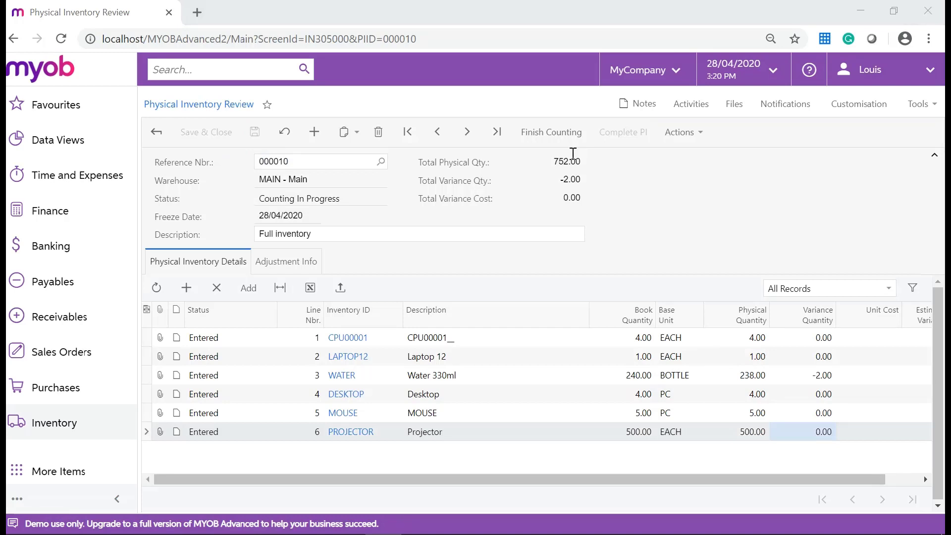
left_click(561, 140)
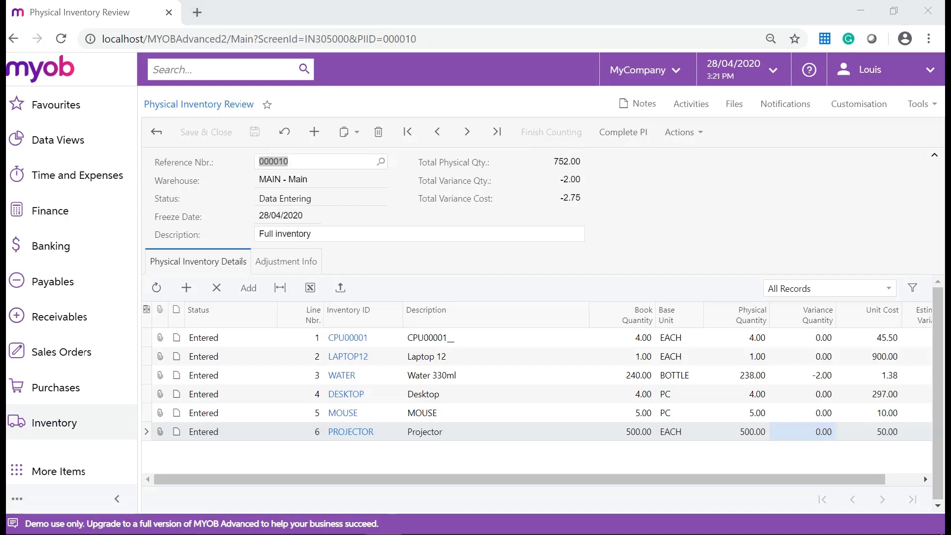
left_click(617, 135)
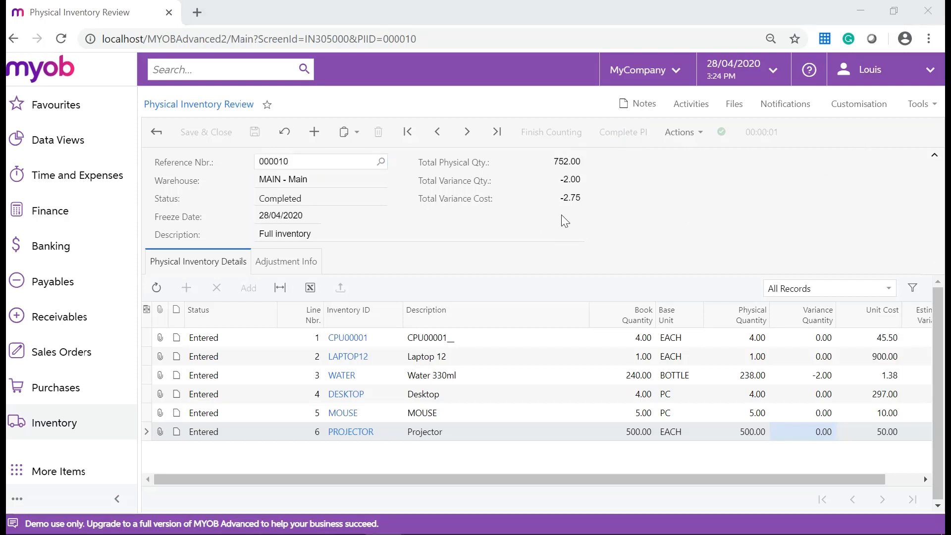
Open adjustment 000008 from the count, then its GL batch 000033 debiting 5000 and crediting 1300
left_click(307, 271)
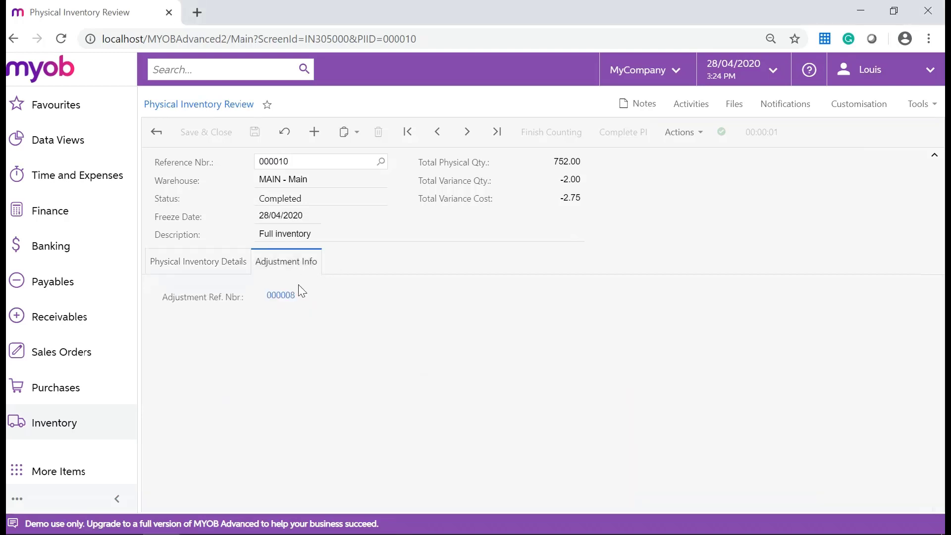
left_click(278, 297)
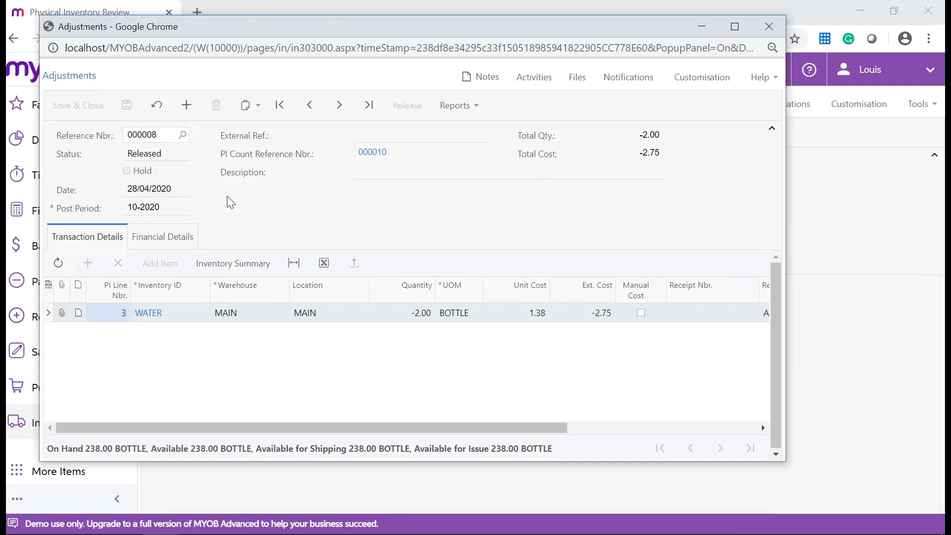
left_click(155, 253)
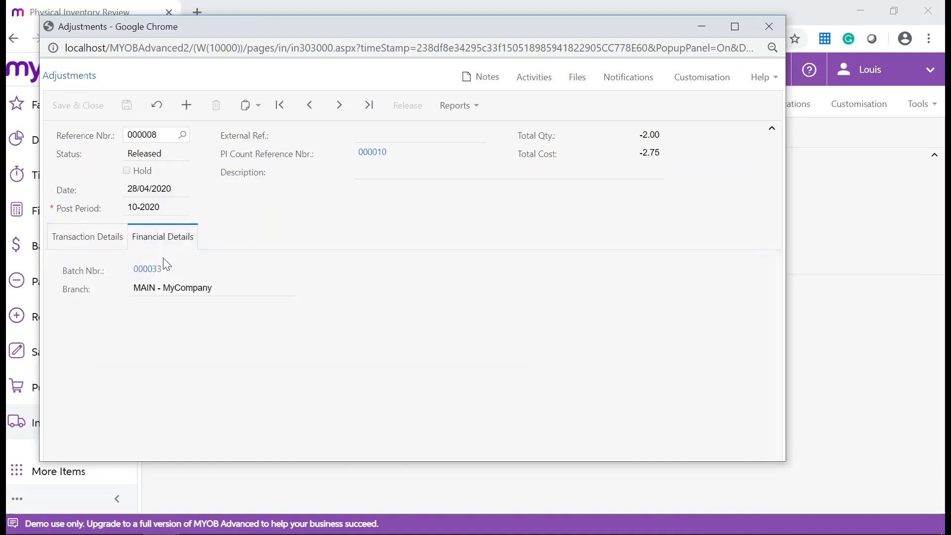
left_click(149, 271)
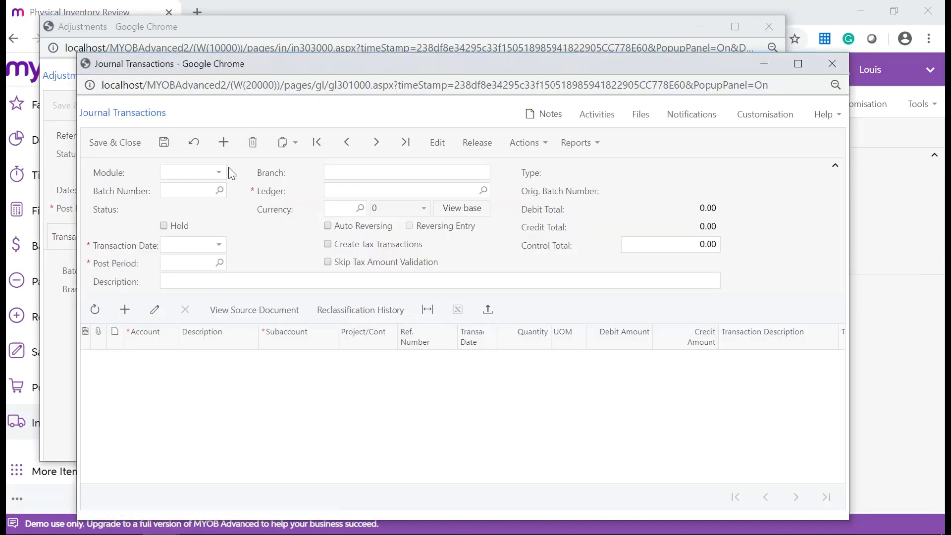